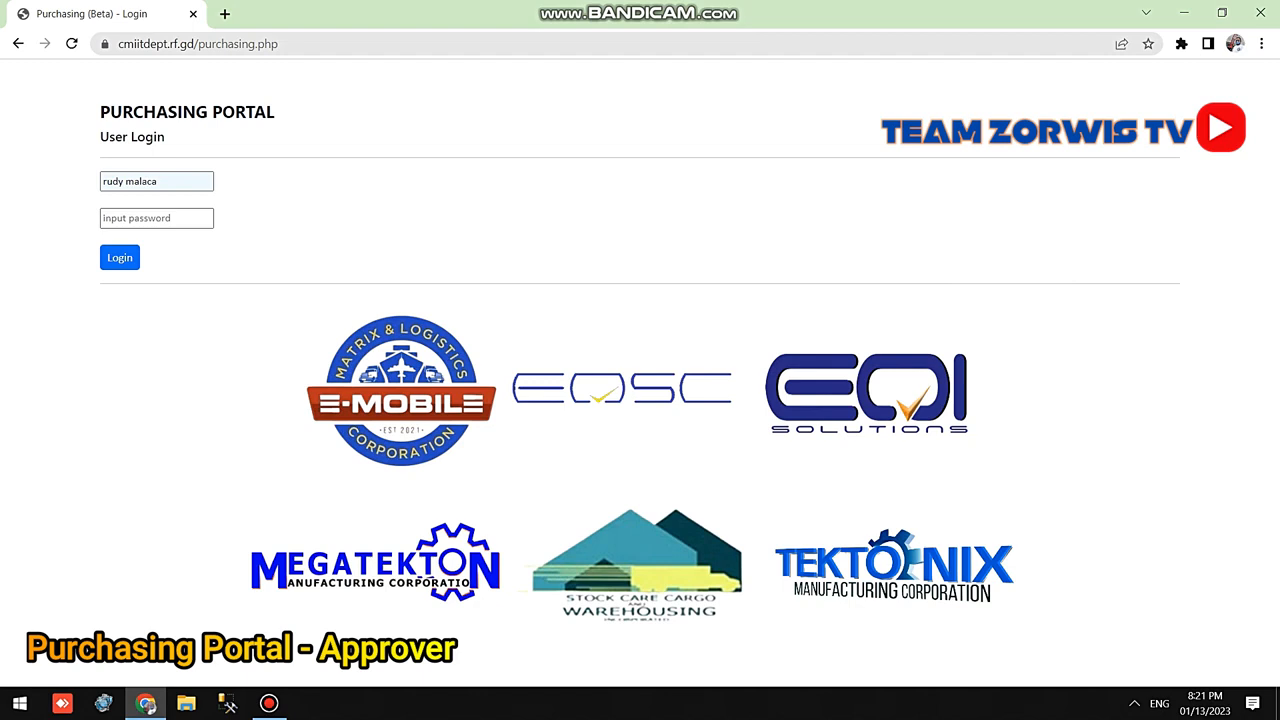
Try to log in with the prefilled username and the account password.
left_click(156, 218)
type("•••••••••")
key("Return")
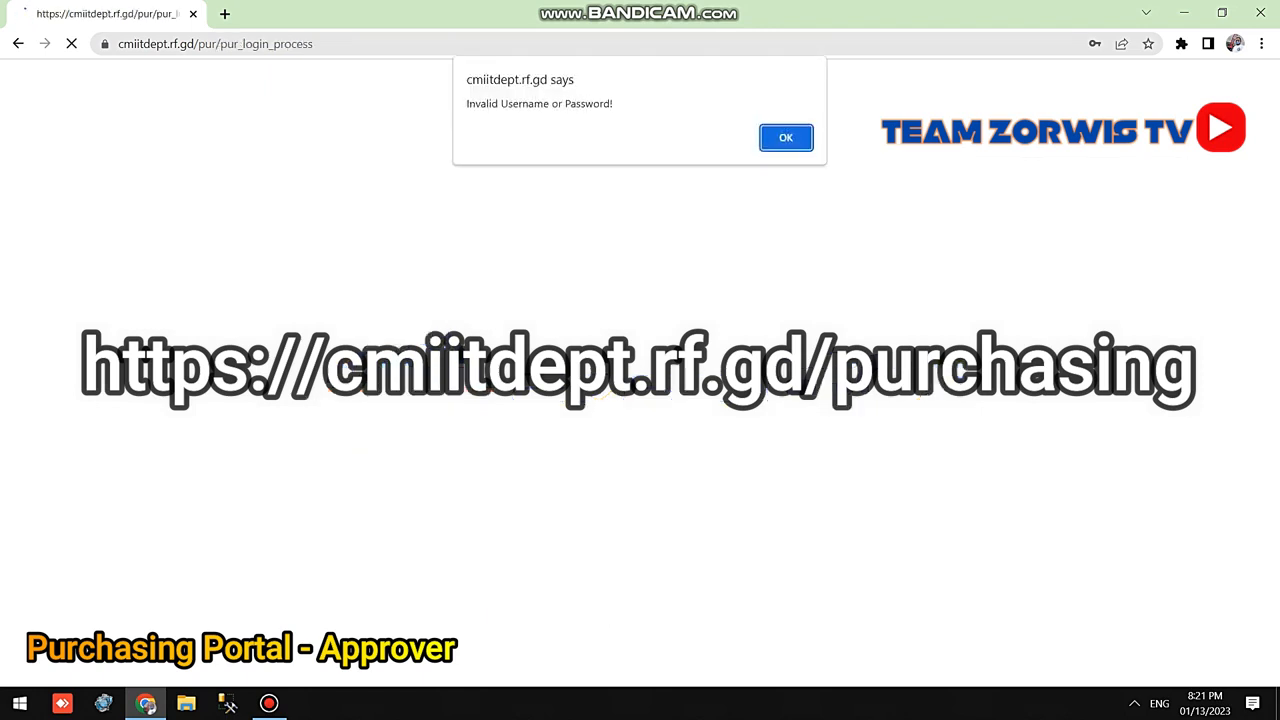
key("Return")
Log in to the purchasing portal with the approver's username and the account password.
left_click(156, 181)
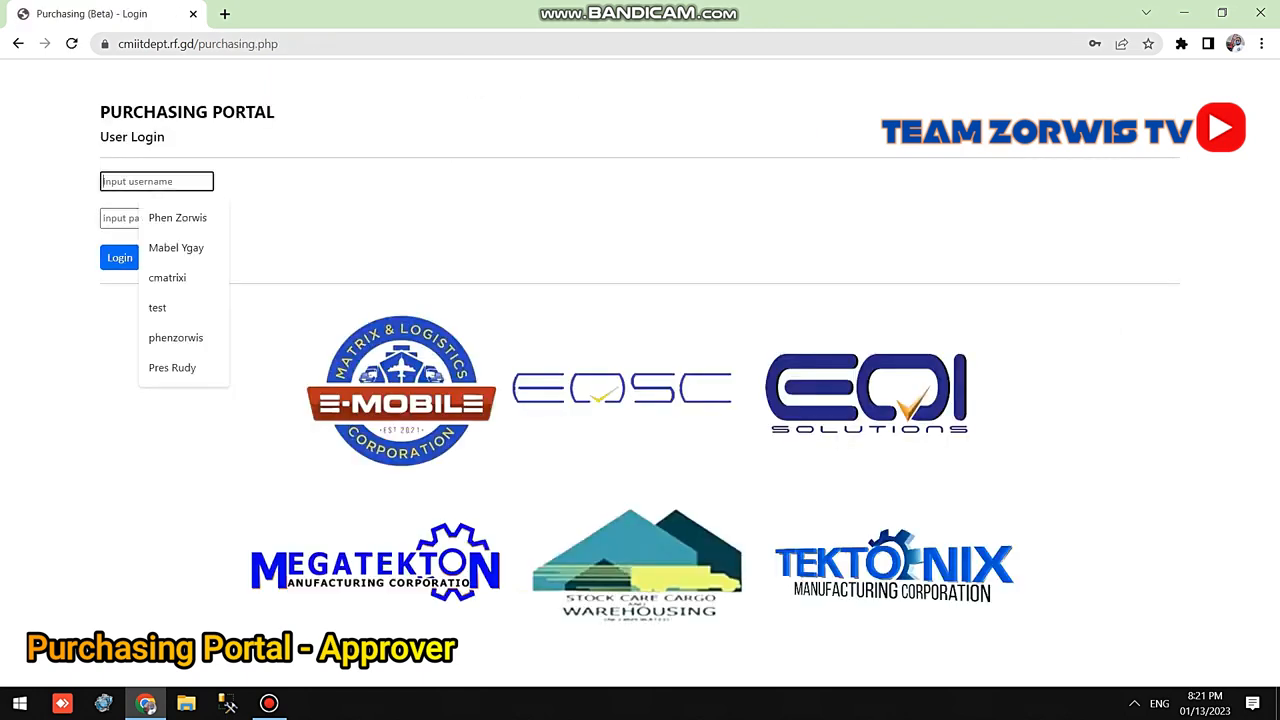
type("r")
key("Down")
key("Down")
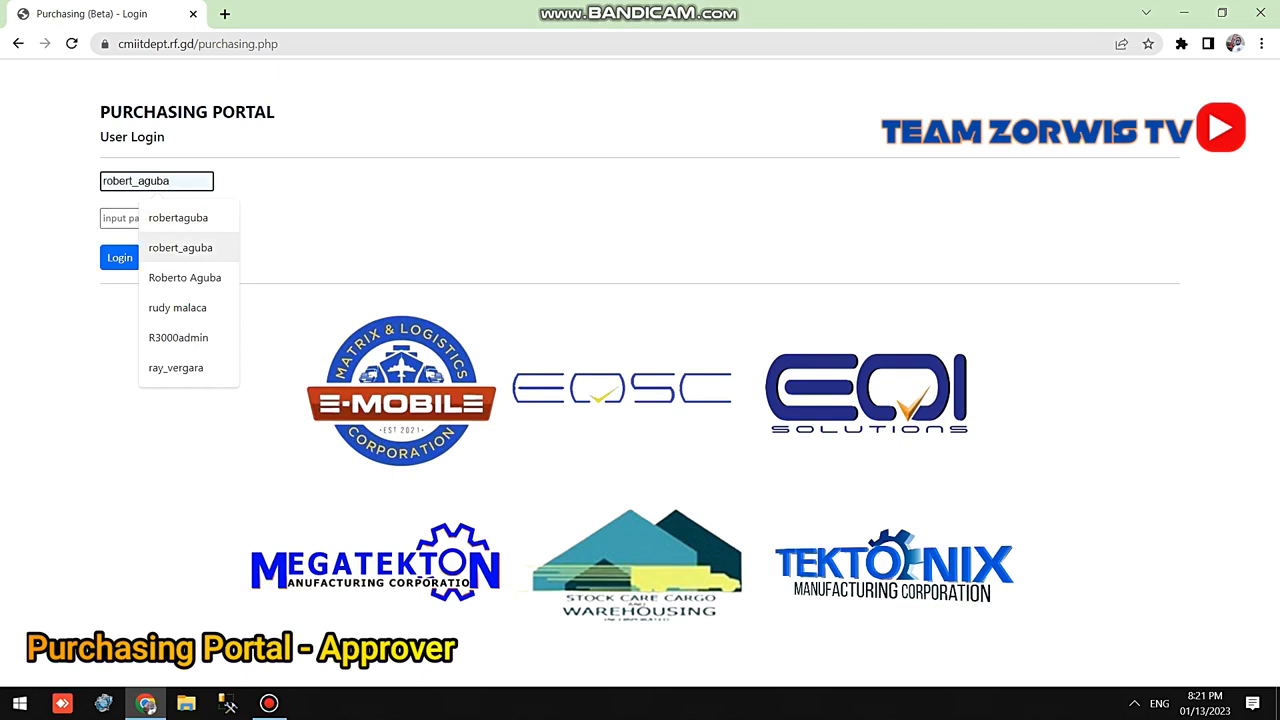
type("ud")
key("Down")
key("Tab")
type("•••••••")
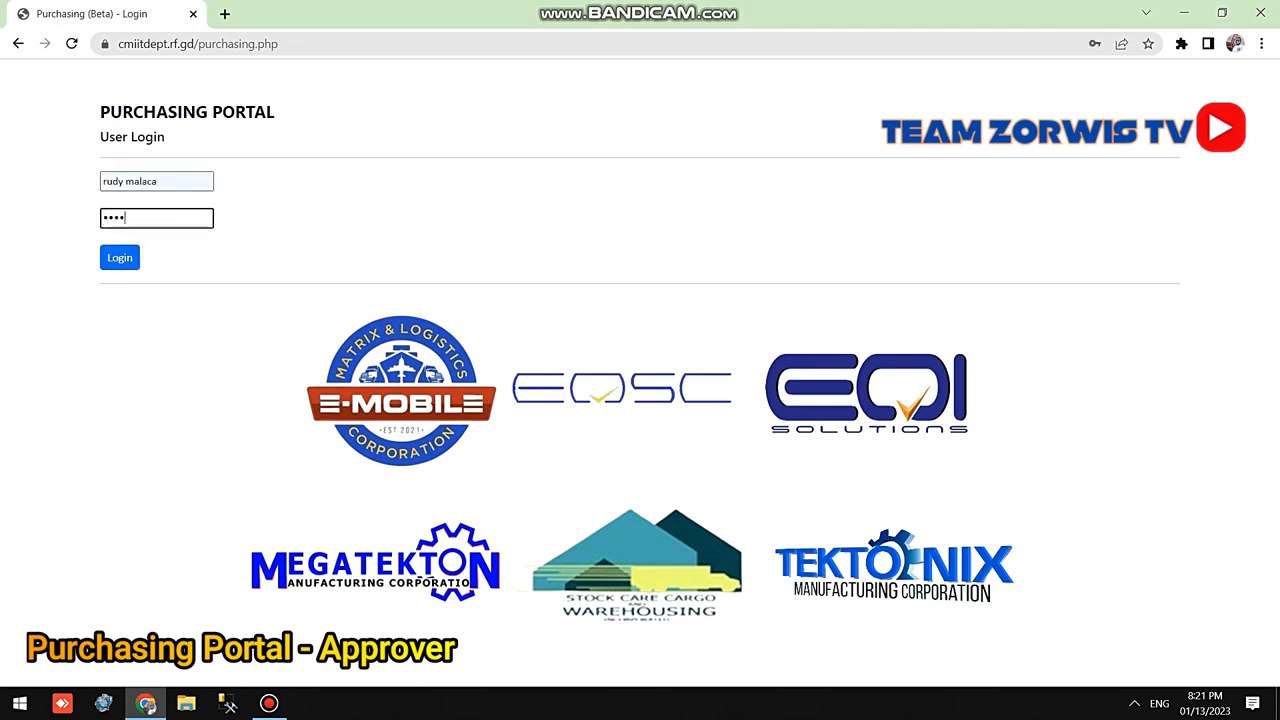
key("Return")
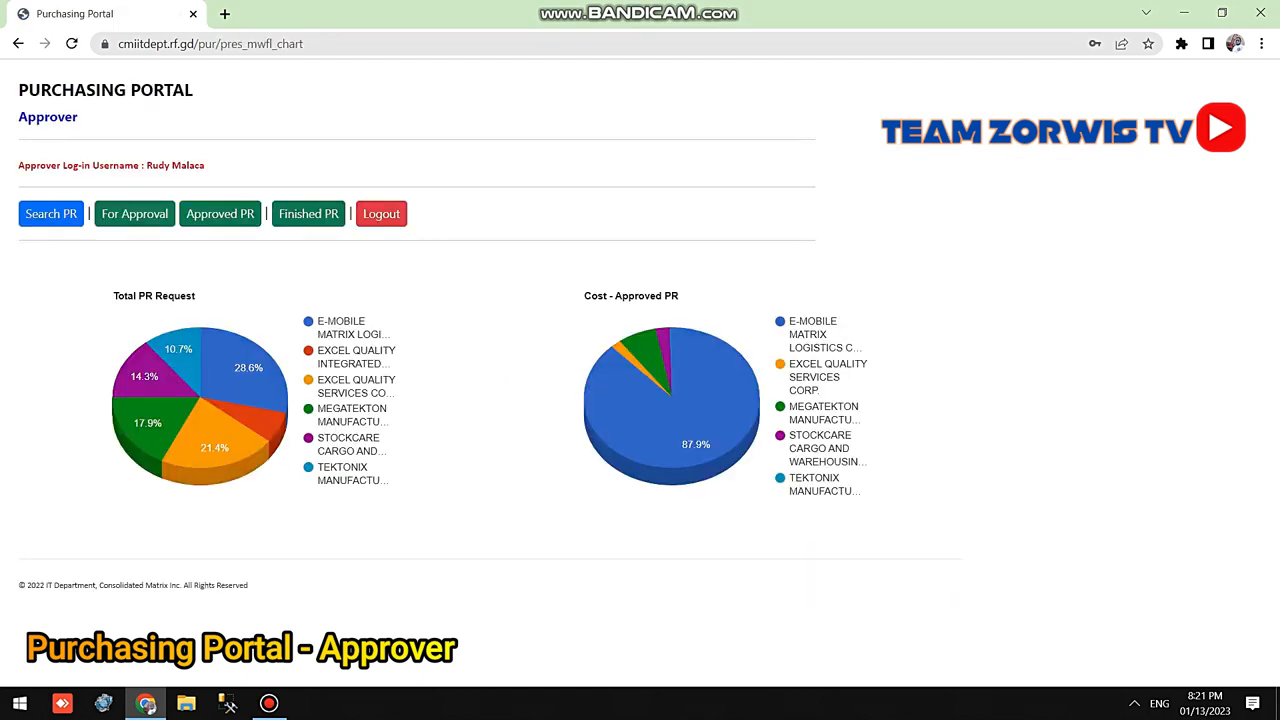
Open the requisitions awaiting approval and review the details and items of the E-MOBILE MATRIX LOGISTICS CORPORATION request.
left_click(134, 213)
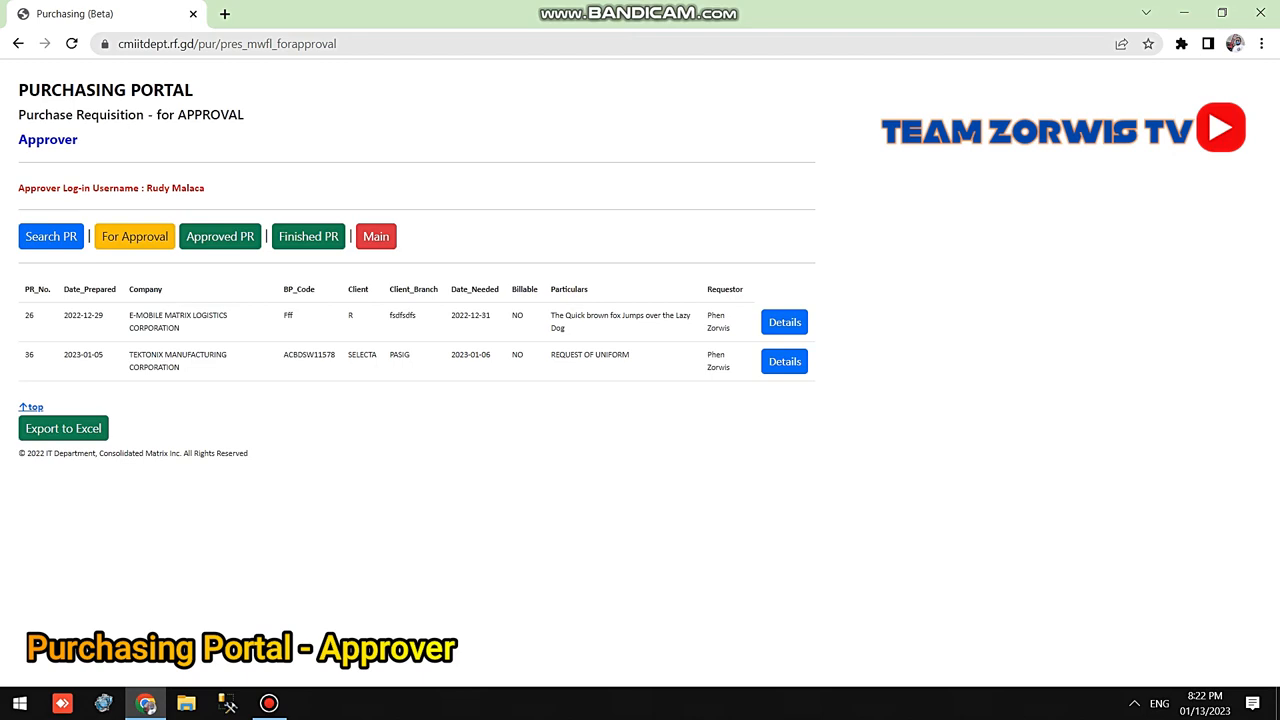
left_click_drag(735, 367, 347, 354)
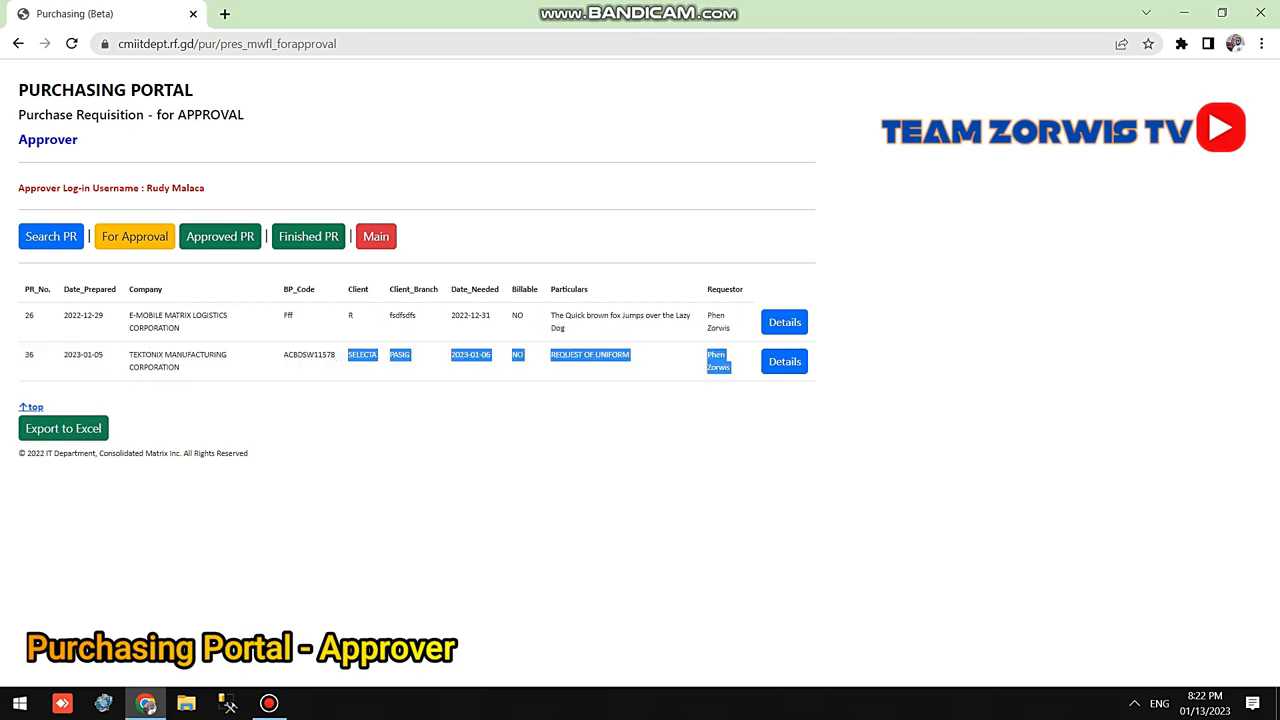
left_click(347, 356)
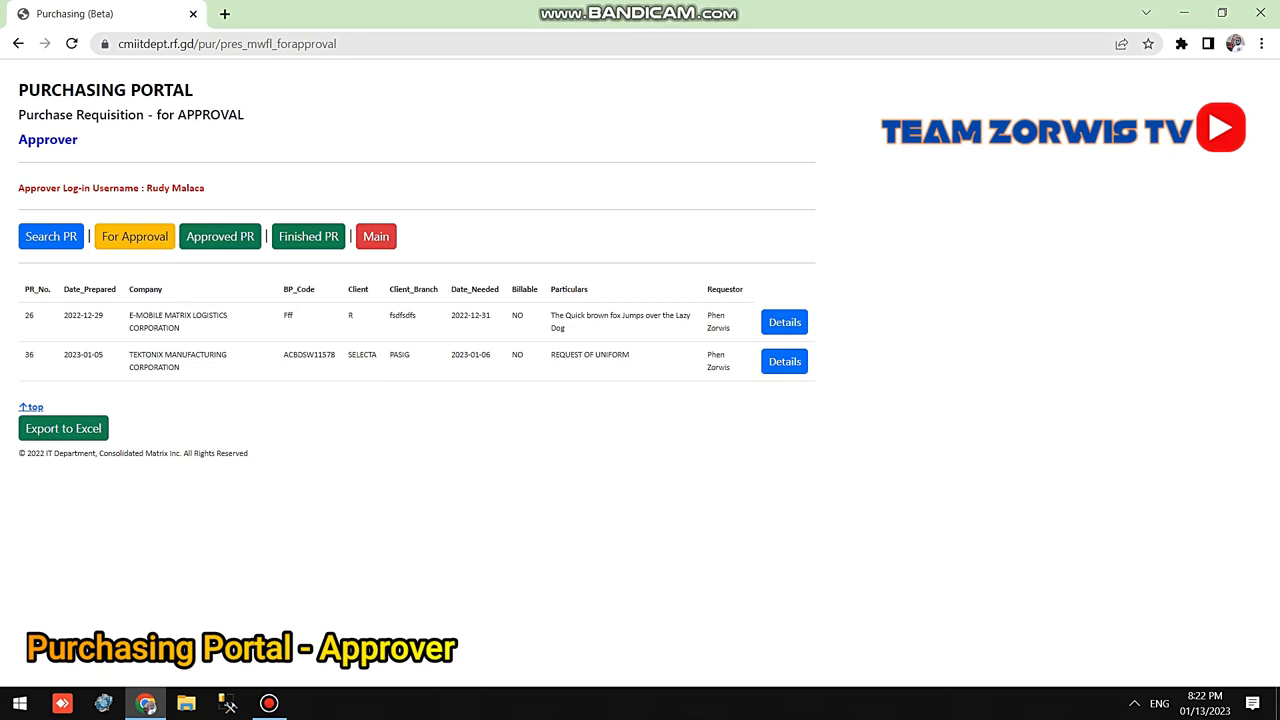
left_click(784, 322)
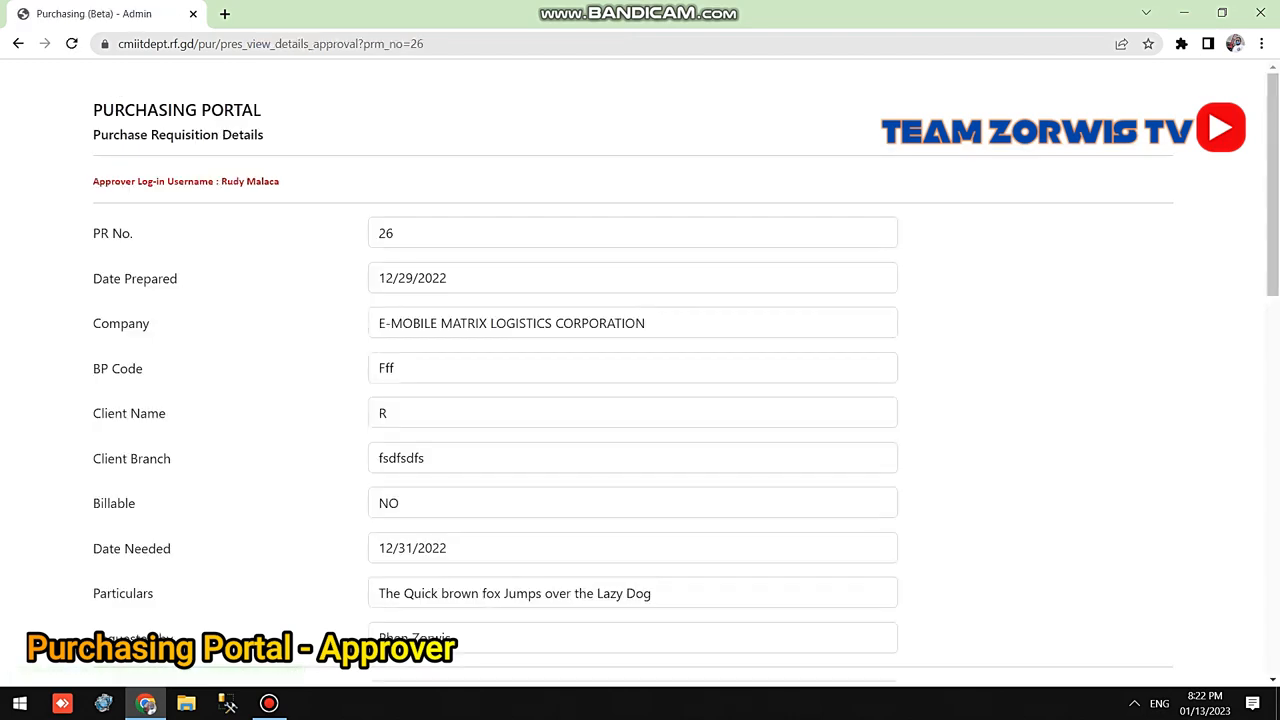
scroll(640, 400, "down", 10)
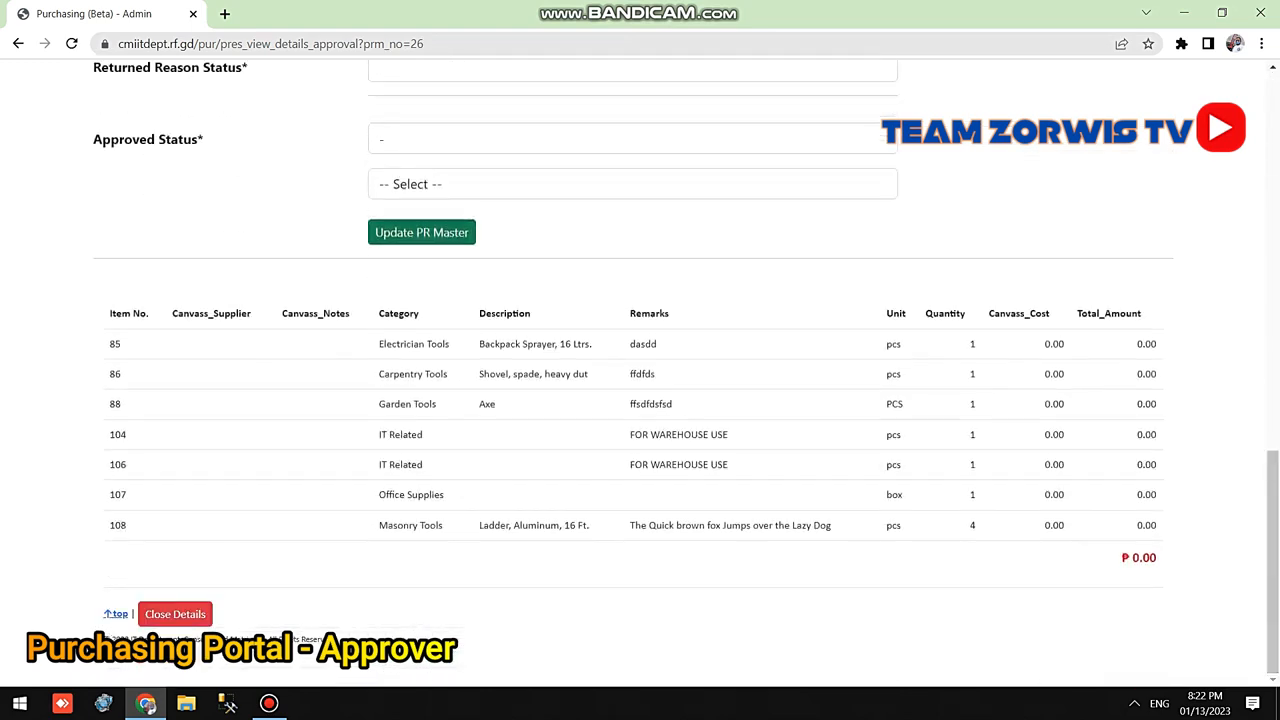
scroll(640, 400, "up", 1)
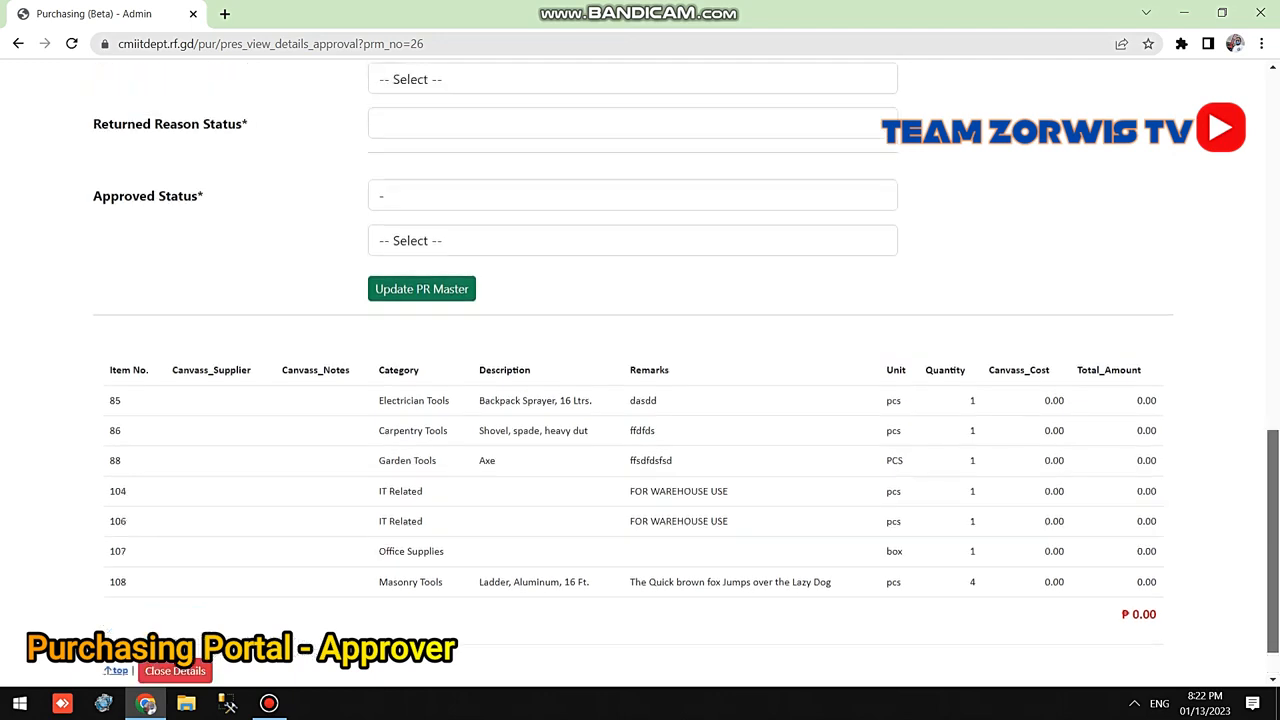
scroll(640, 400, "down", 1)
scroll(640, 400, "up", 2)
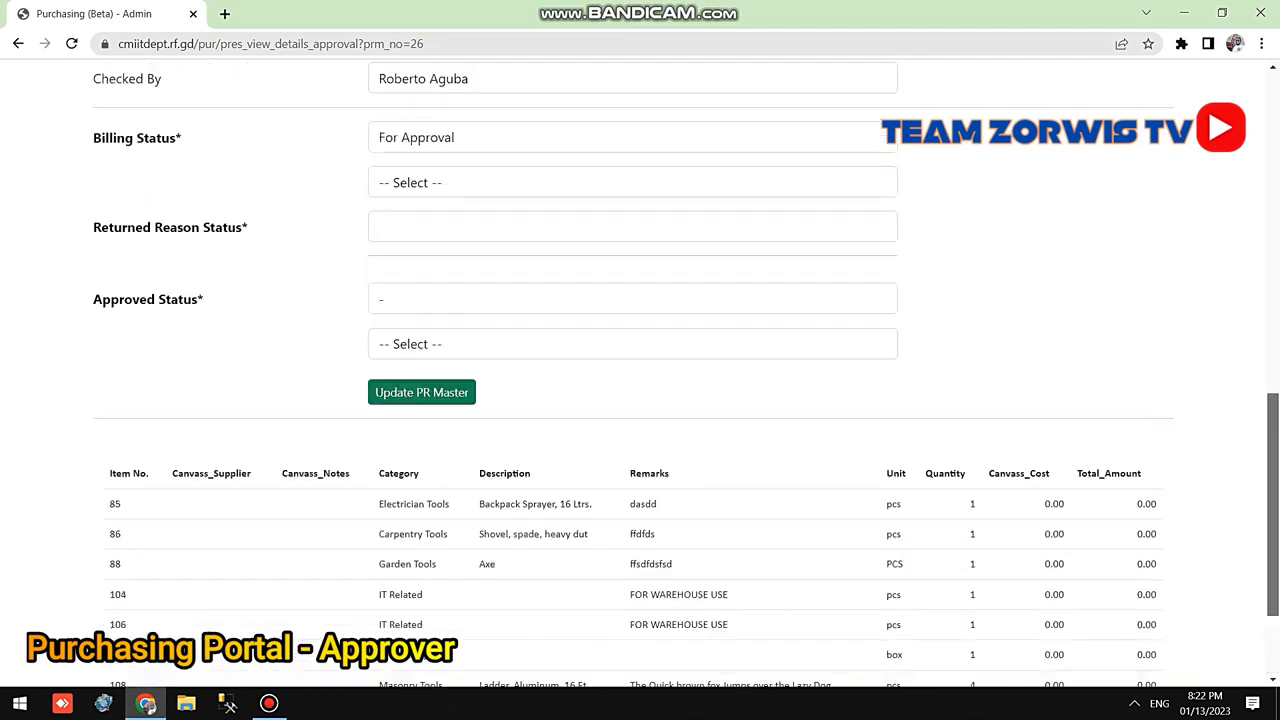
Set the requisition's Approved Status to Approved and update the PR master record.
left_click(632, 389)
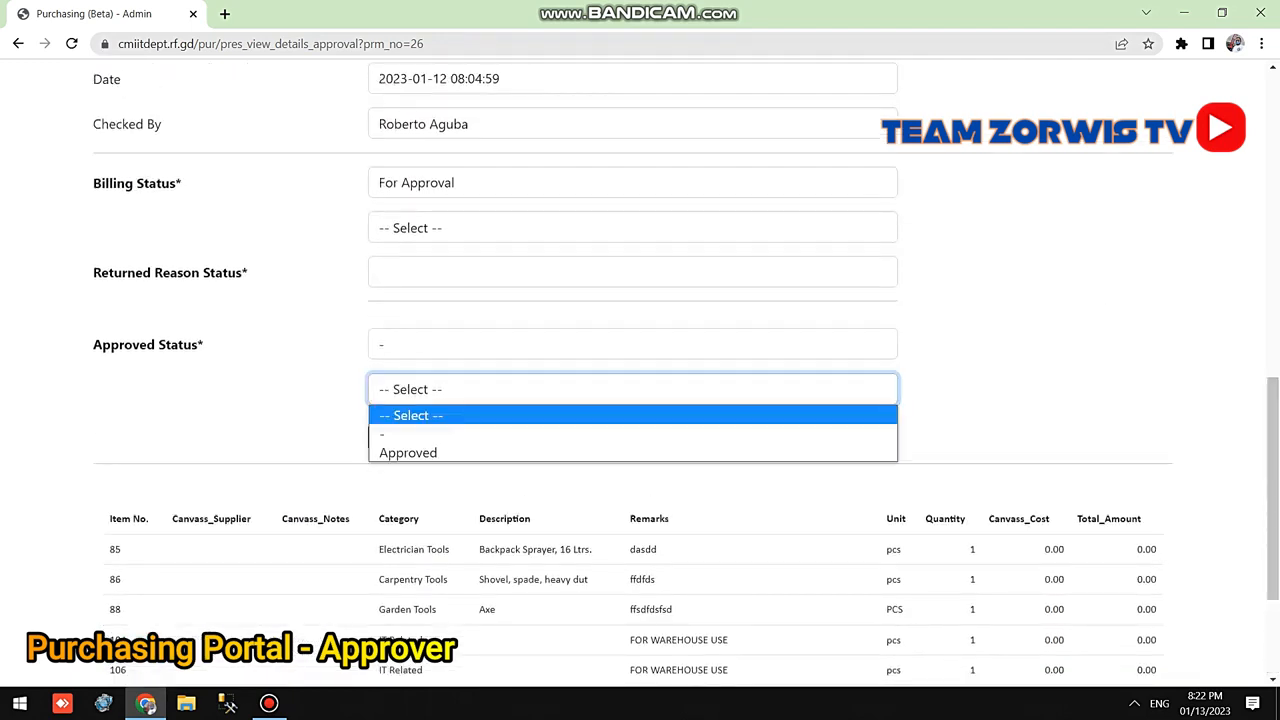
left_click(632, 452)
left_click(421, 437)
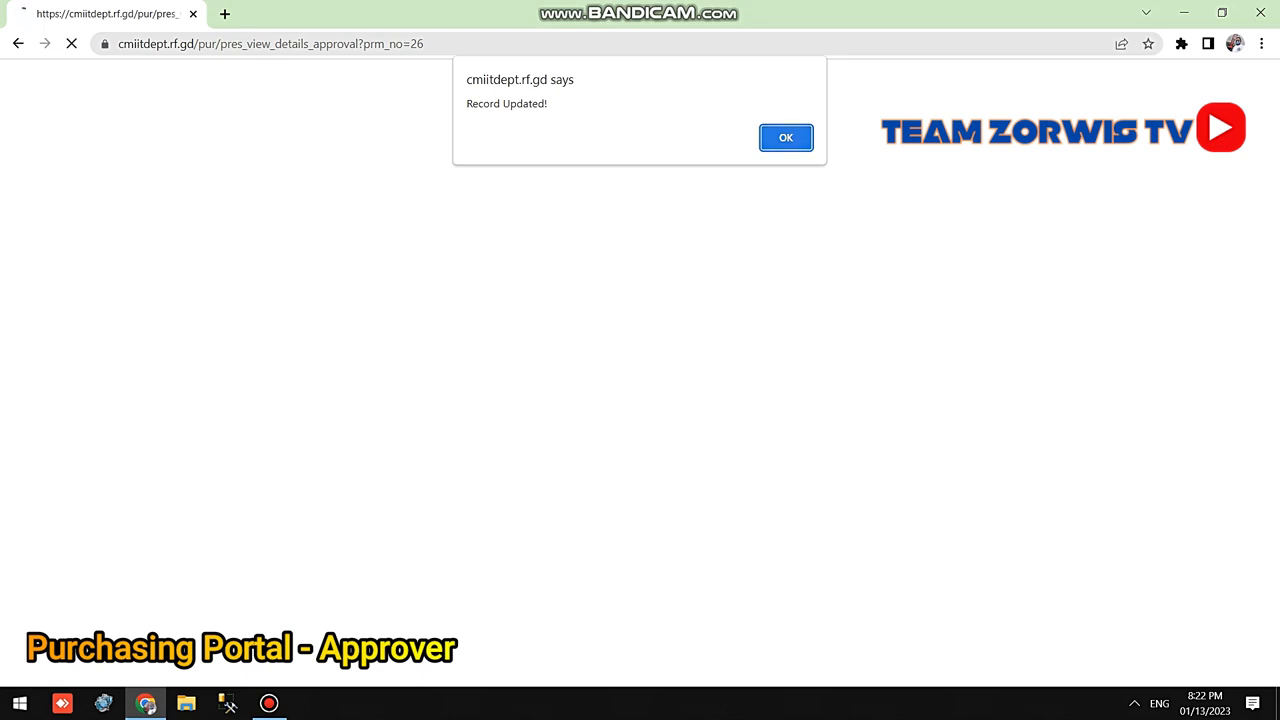
key("Return")
Check the saved approval status, close the requisition details, and view the list of approved requisitions.
left_click_drag(1272, 186, 1272, 561)
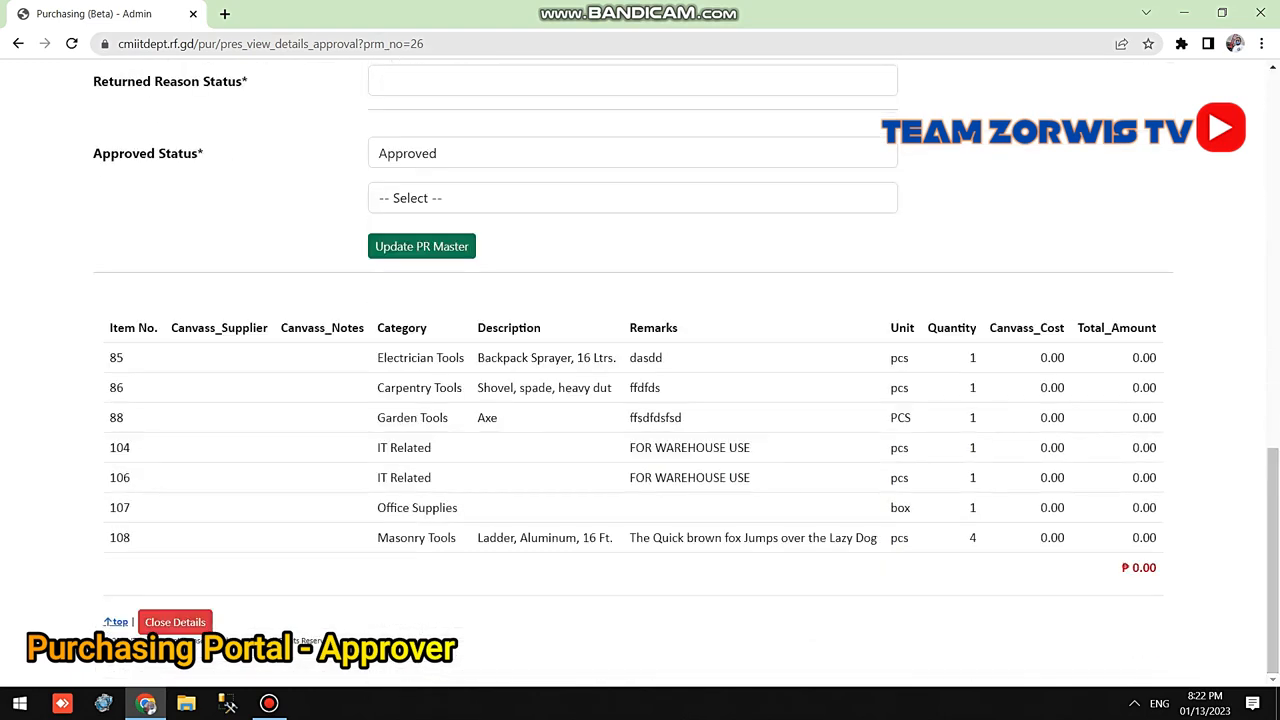
left_click(175, 622)
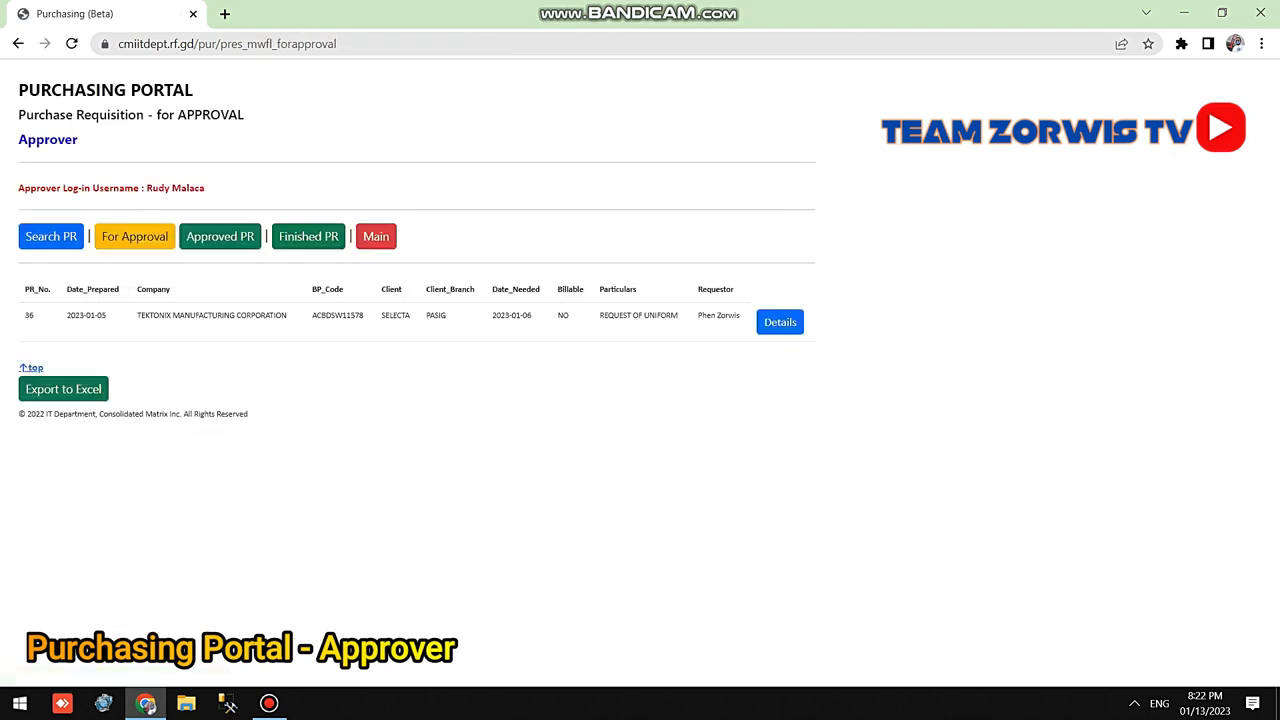
left_click(220, 236)
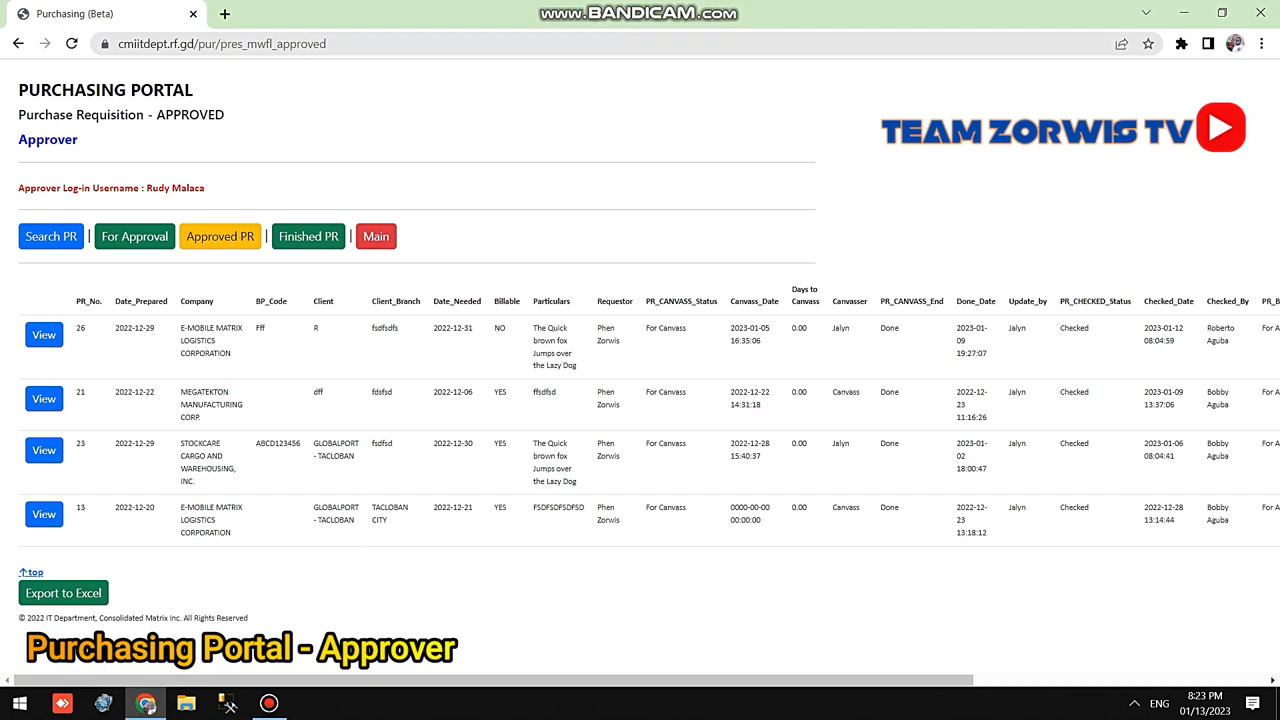
Return to the requisitions awaiting approval and open the TEKTONIX MANUFACTURING CORPORATION request at its billing and approval fields.
left_click(134, 236)
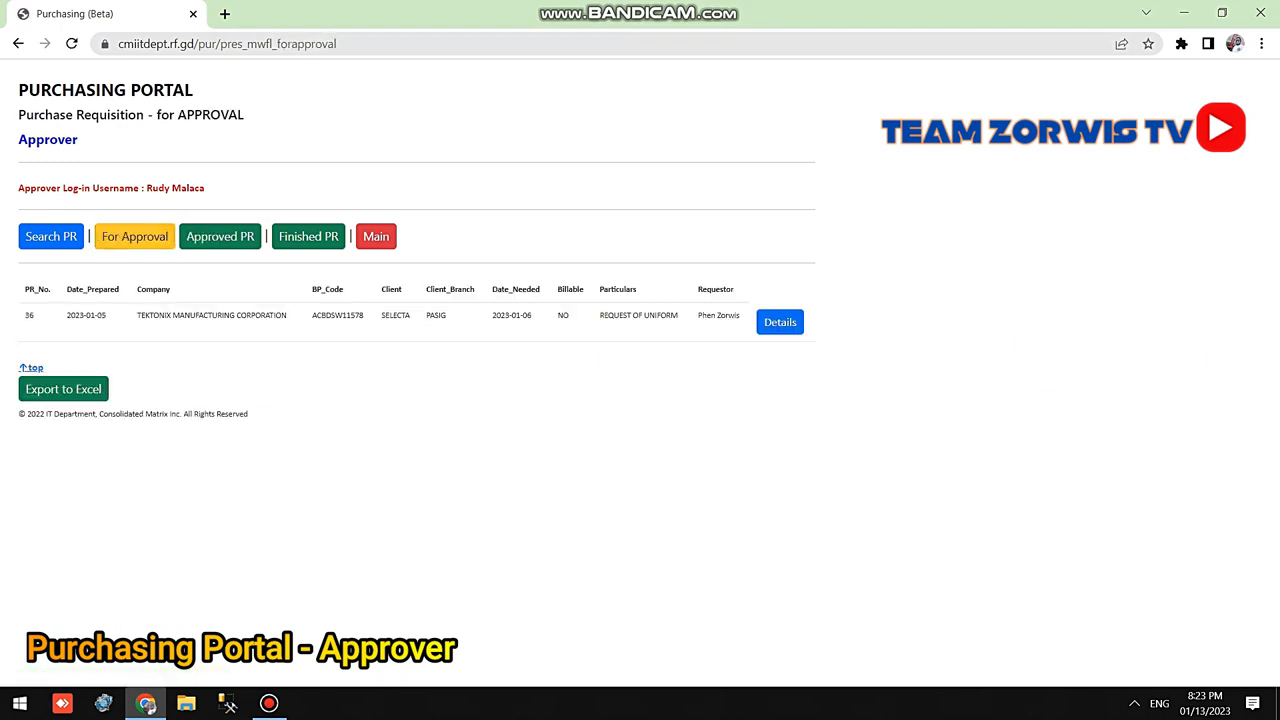
left_click(780, 322)
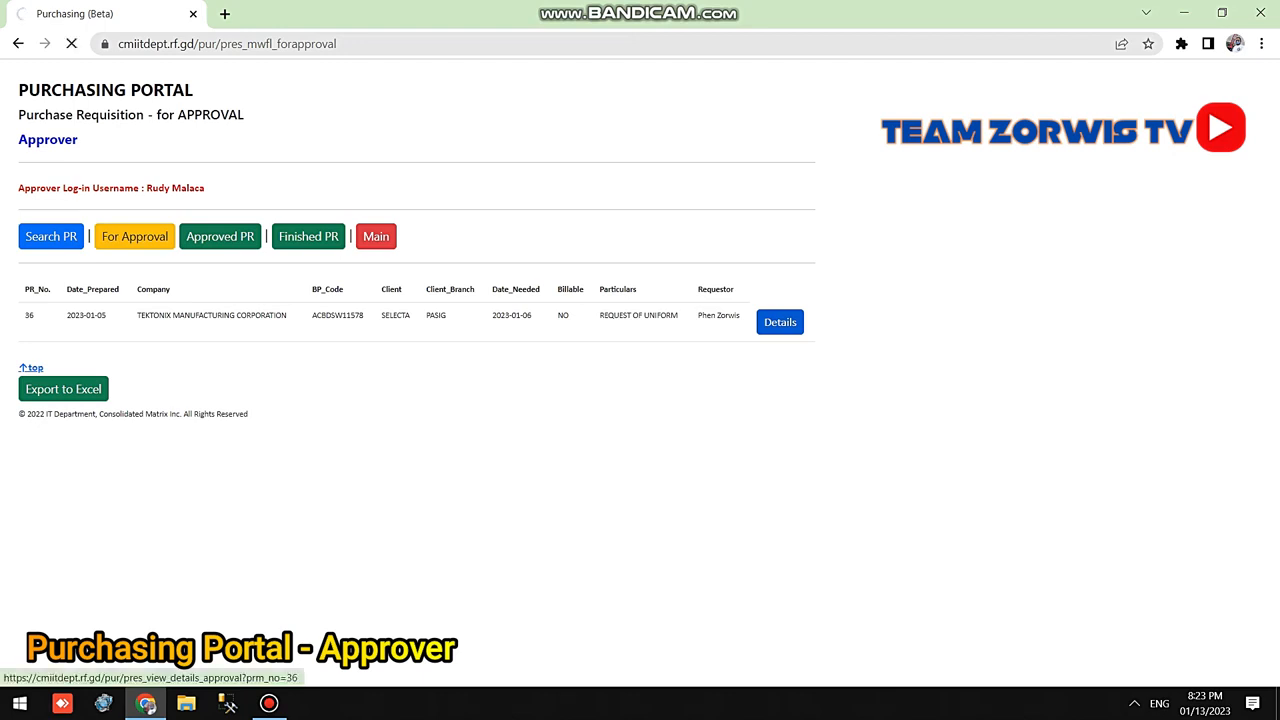
scroll(640, 370, "down", 6)
scroll(640, 370, "down", 4)
scroll(640, 370, "up", 3)
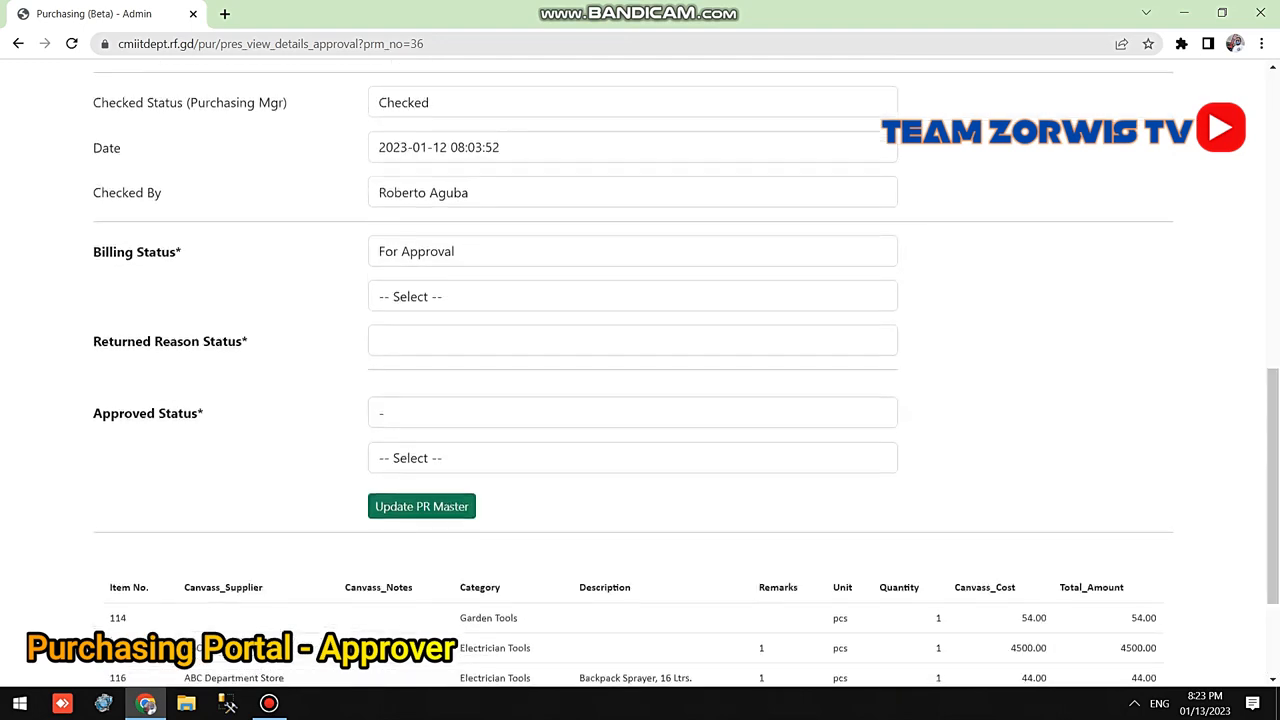
Set the Billing Status to Returned to Billing with the returned reason "testing 101" and update the requisition.
left_click(632, 296)
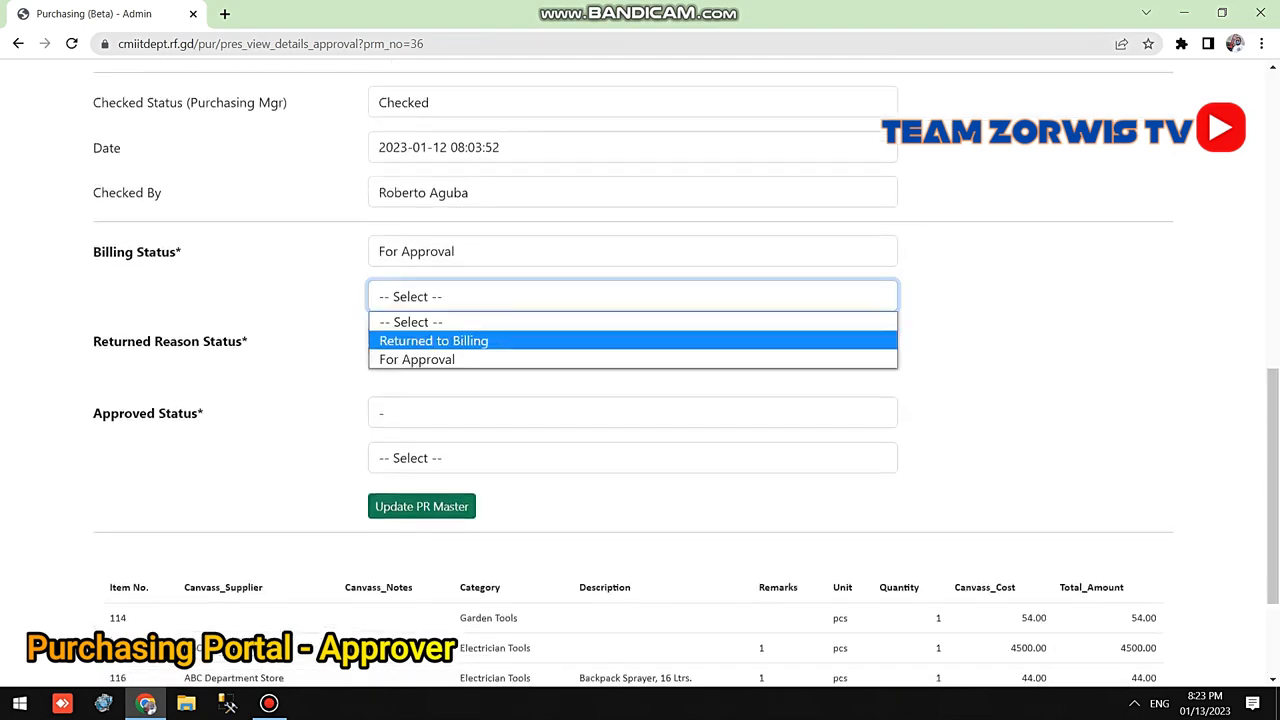
left_click(433, 340)
left_click(632, 341)
type("testing 01")
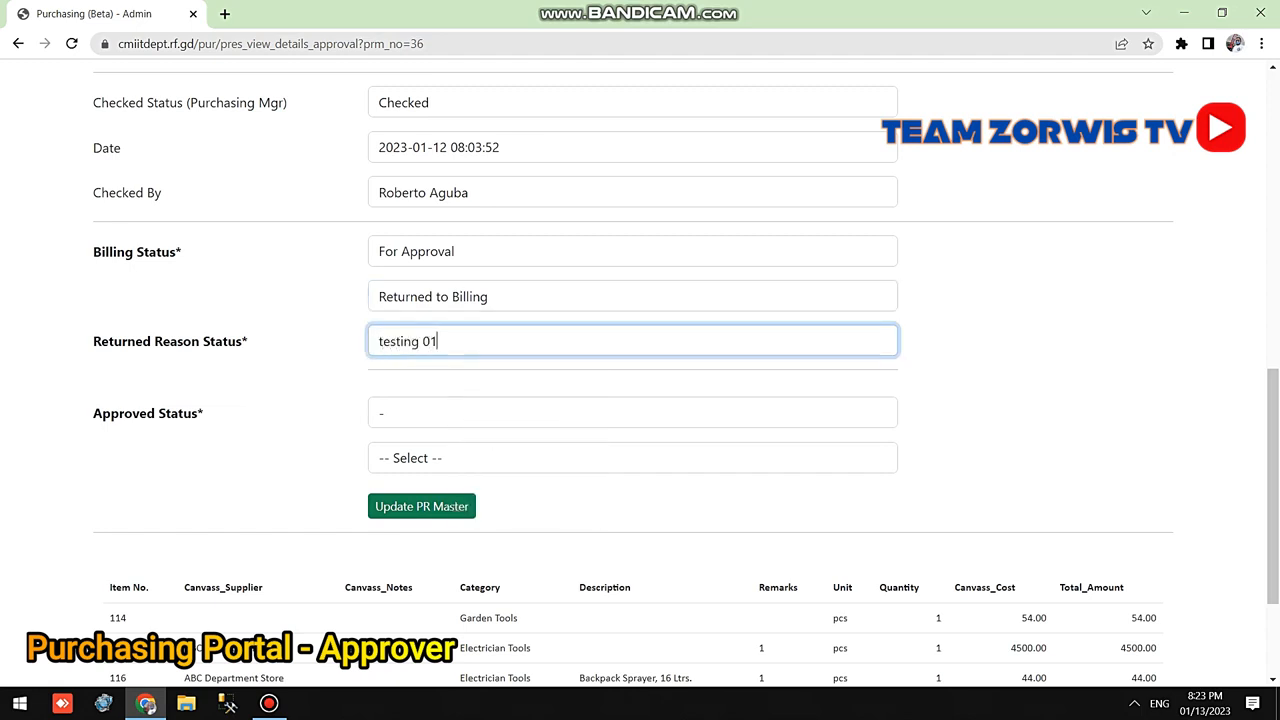
key("BackSpace")
key("BackSpace")
type("101")
key("Return")
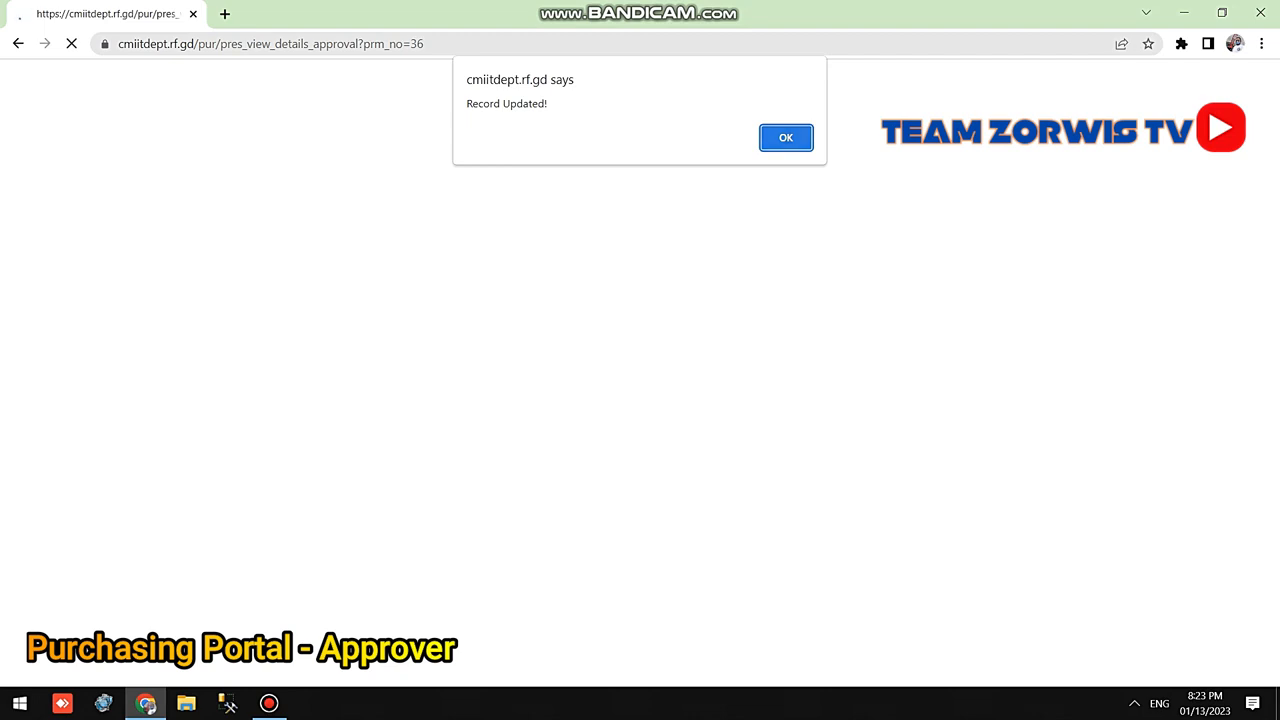
key("Return")
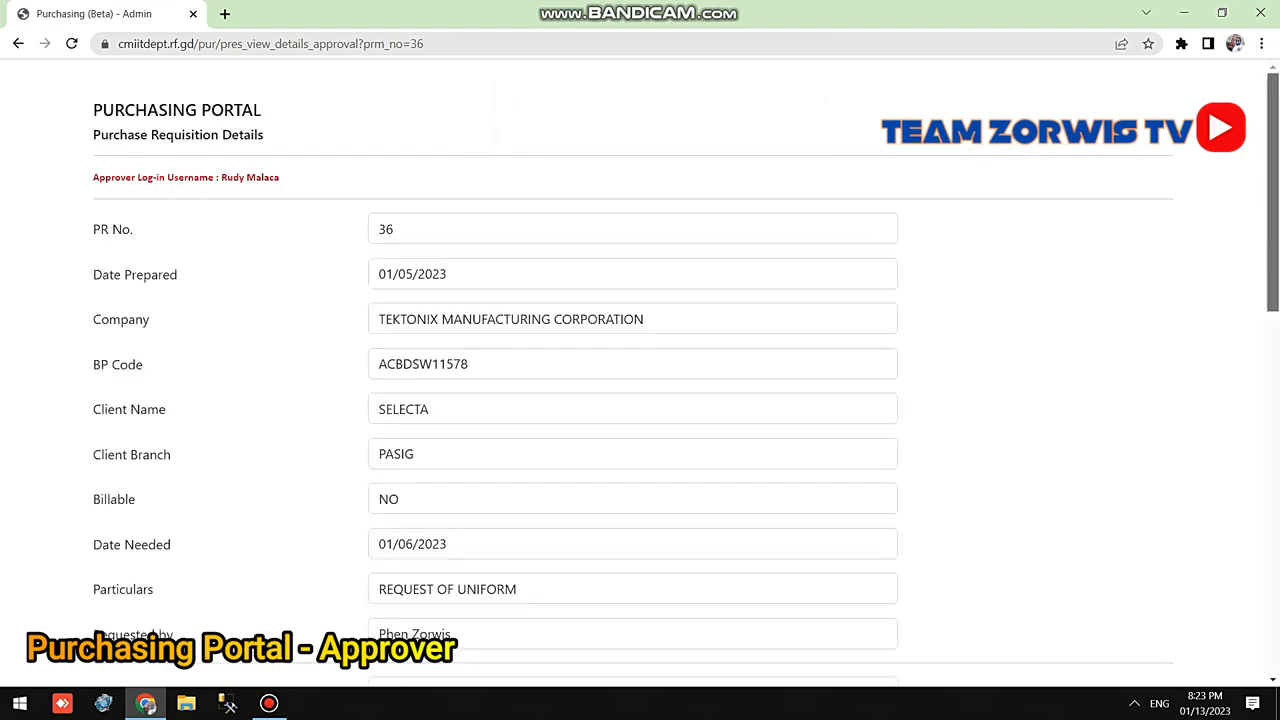
Review the returned requisition's saved billing status, reason and item list, and close its details.
scroll(640, 400, "down", 4)
scroll(640, 400, "down", 1)
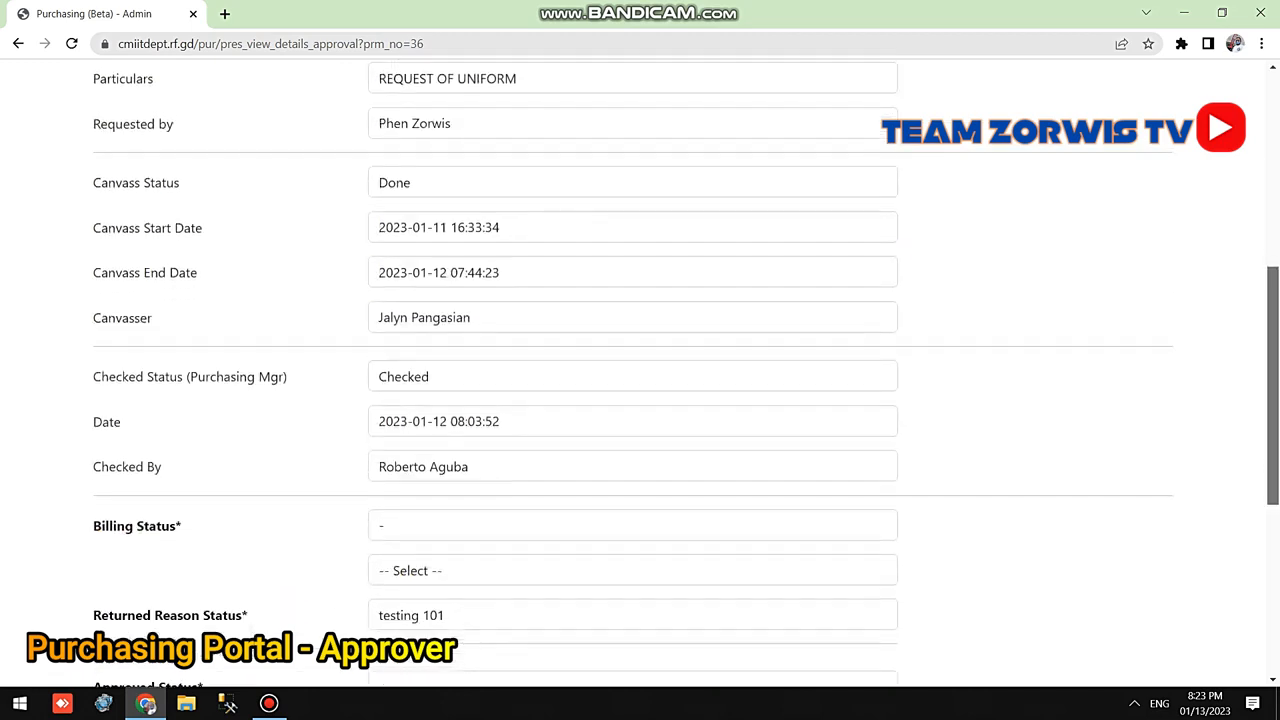
scroll(640, 400, "down", 3)
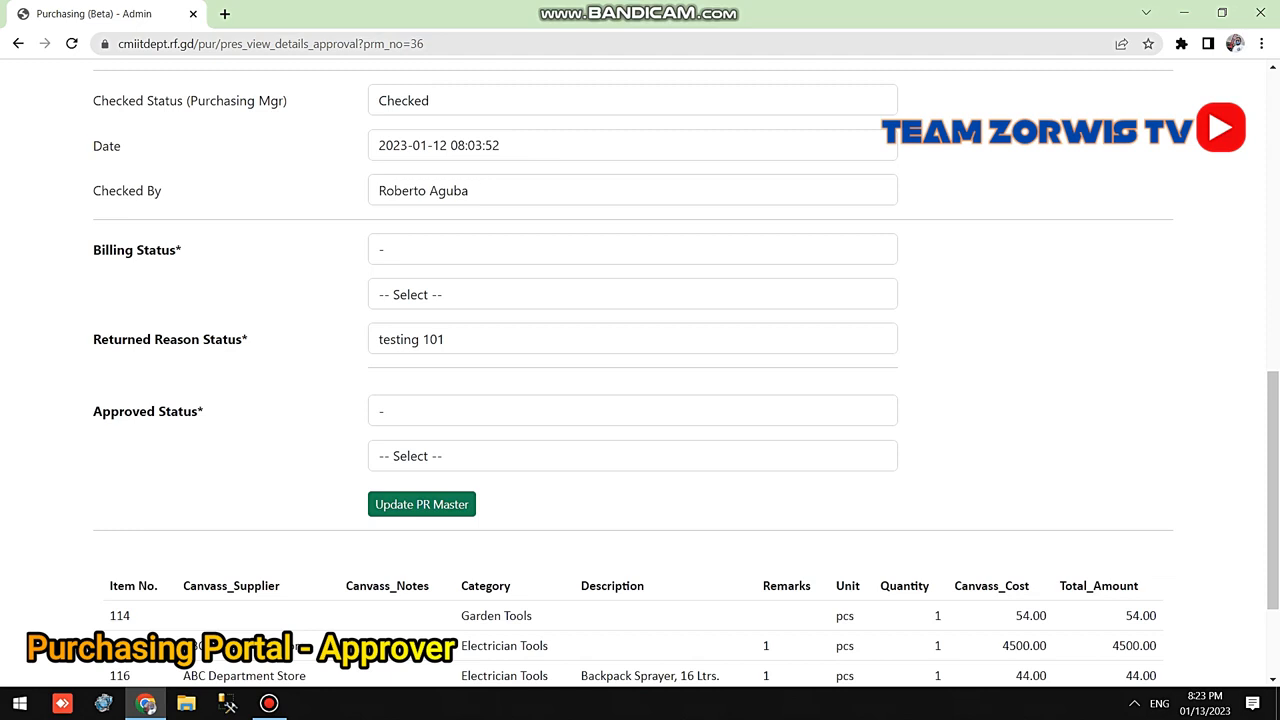
scroll(640, 400, "down", 2)
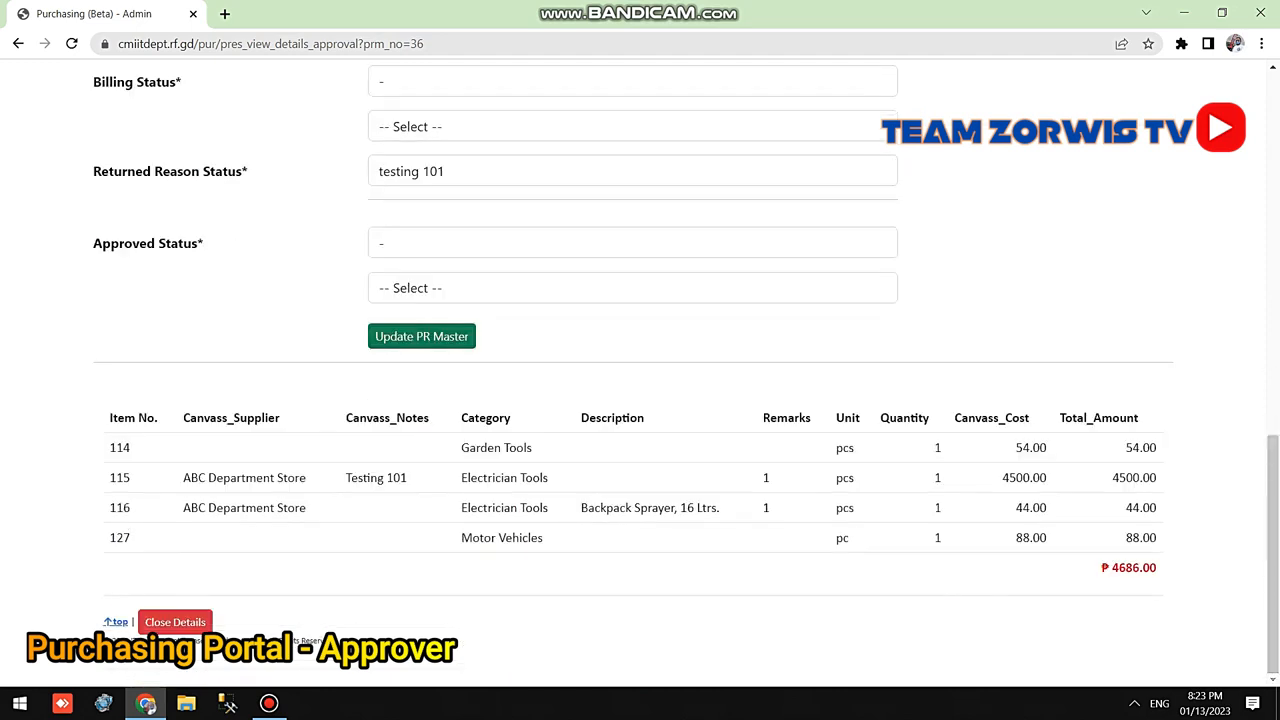
left_click(175, 622)
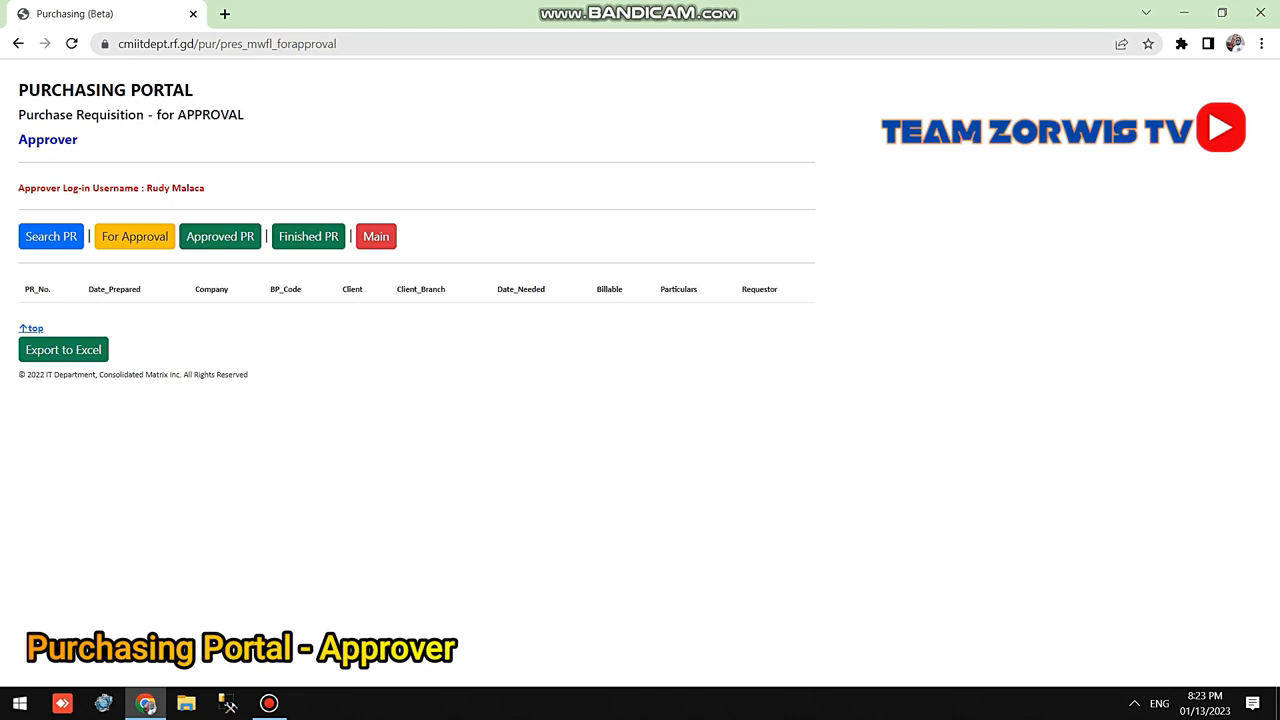
Examine the approval history and items of the EXCEL QUALITY INTEGRATED SOLUTIONS requisition among the finished PRs, and return to the main page.
left_click(300, 240)
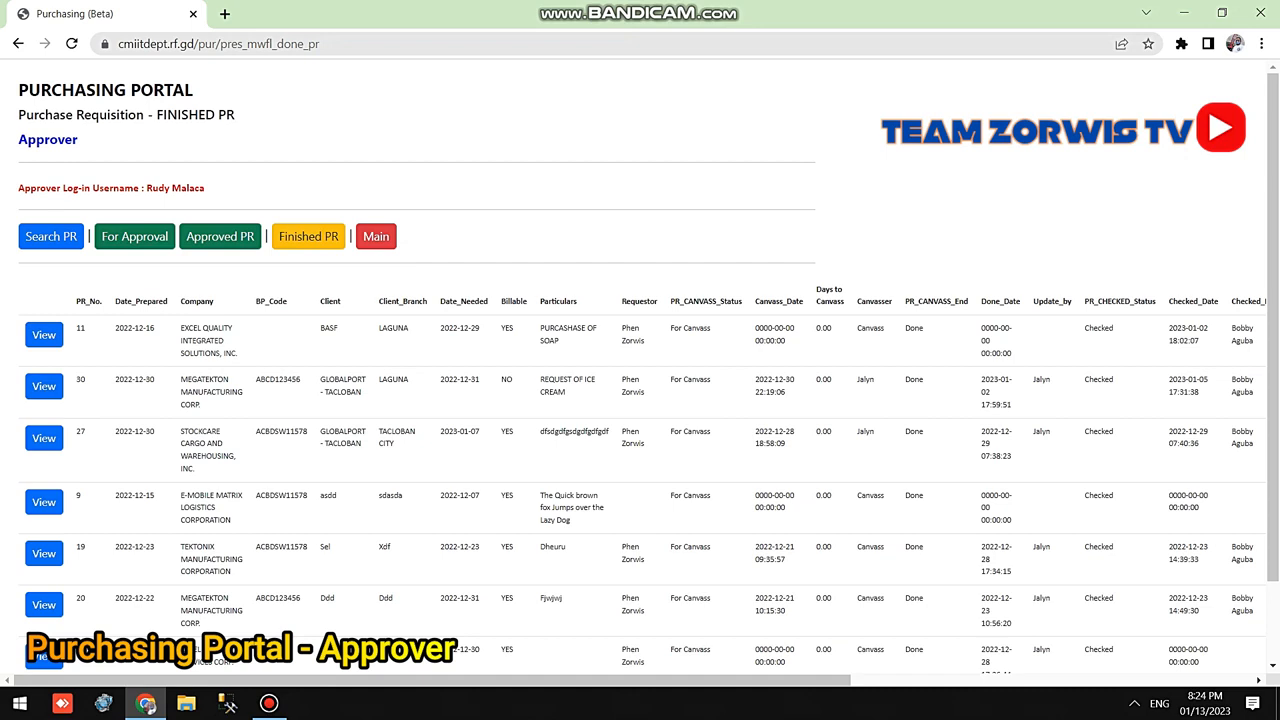
left_click(44, 334)
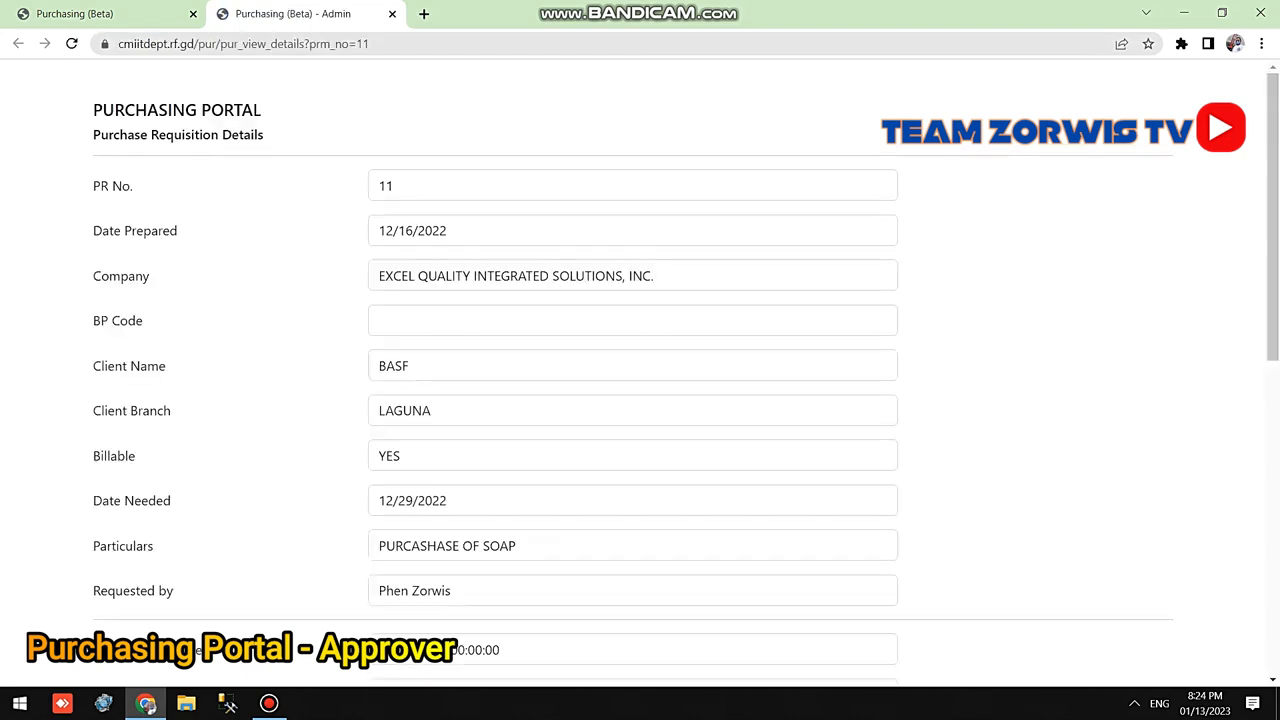
scroll(686, 380, "down", 1)
scroll(686, 380, "down", 6)
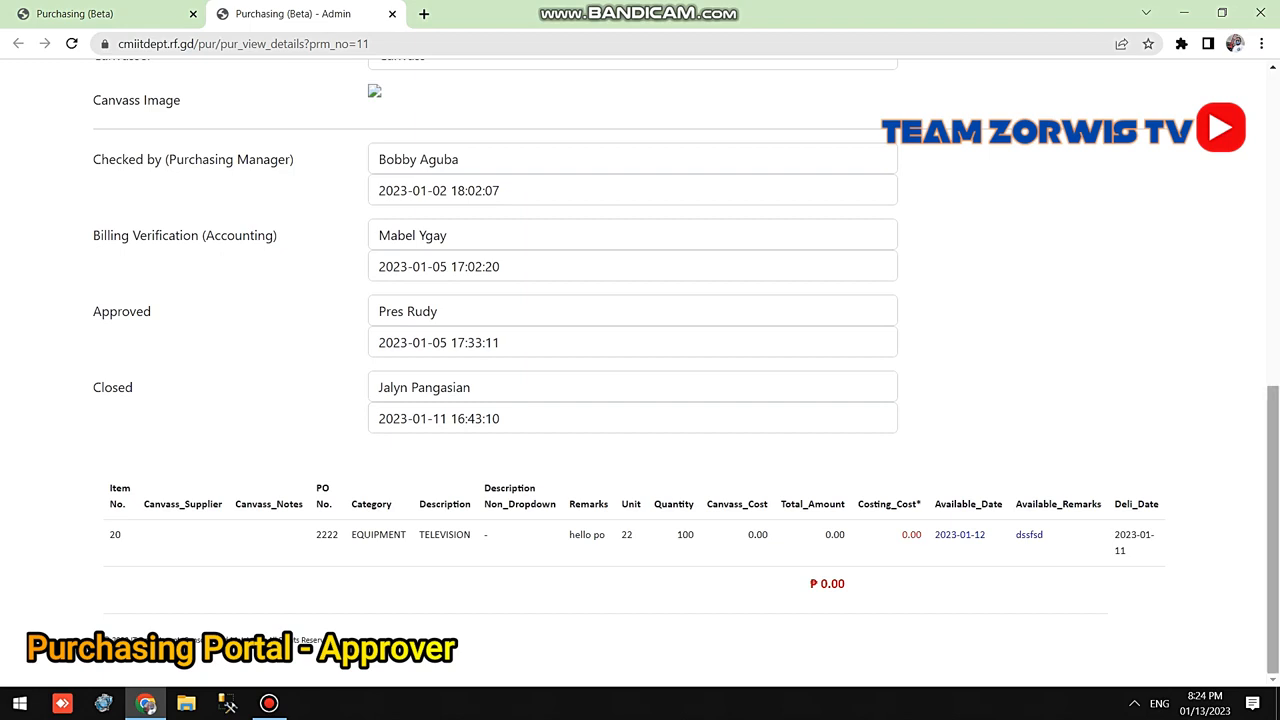
scroll(686, 380, "up", 6)
scroll(686, 380, "down", 6)
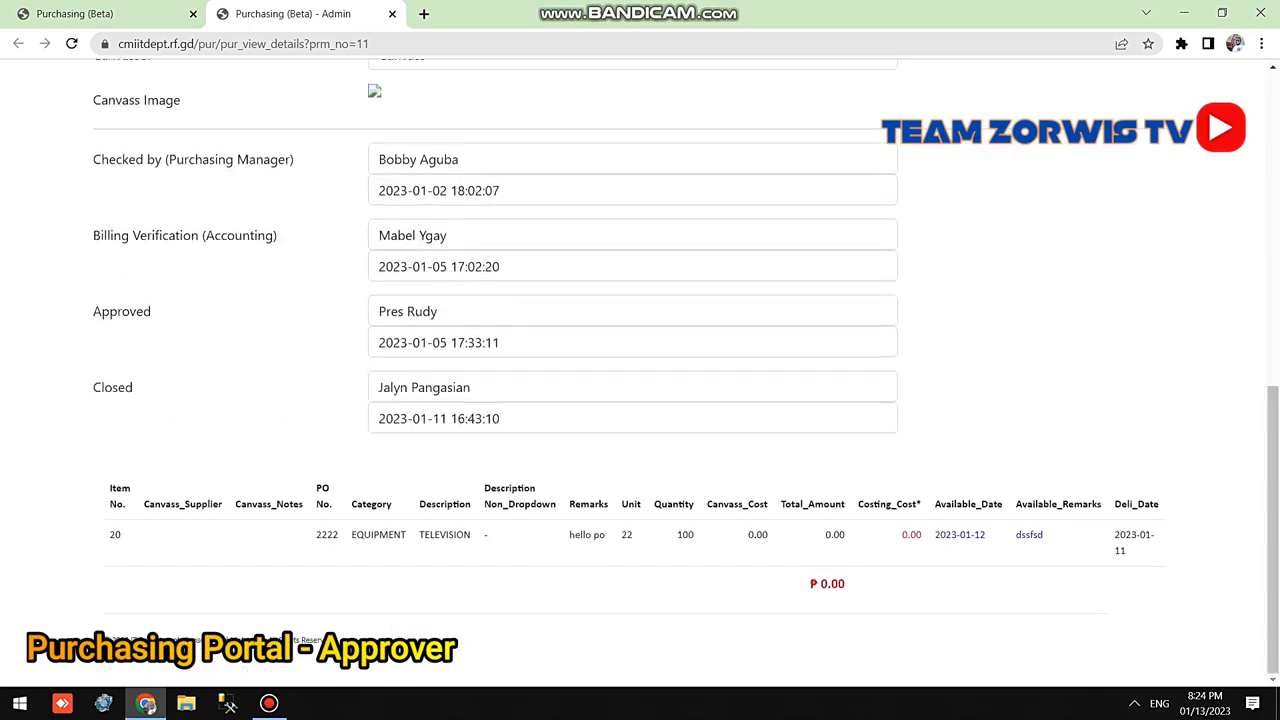
left_click_drag(379, 418, 850, 590)
key("ctrl+shift+Tab")
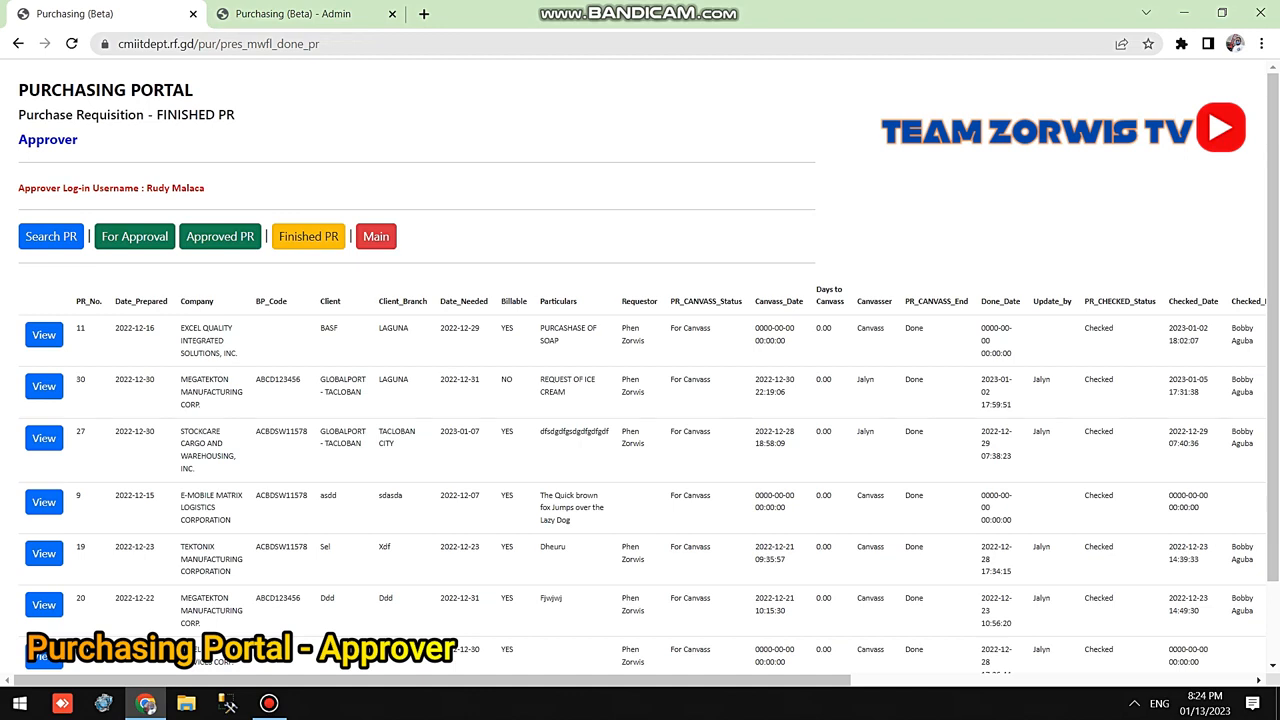
left_click(376, 236)
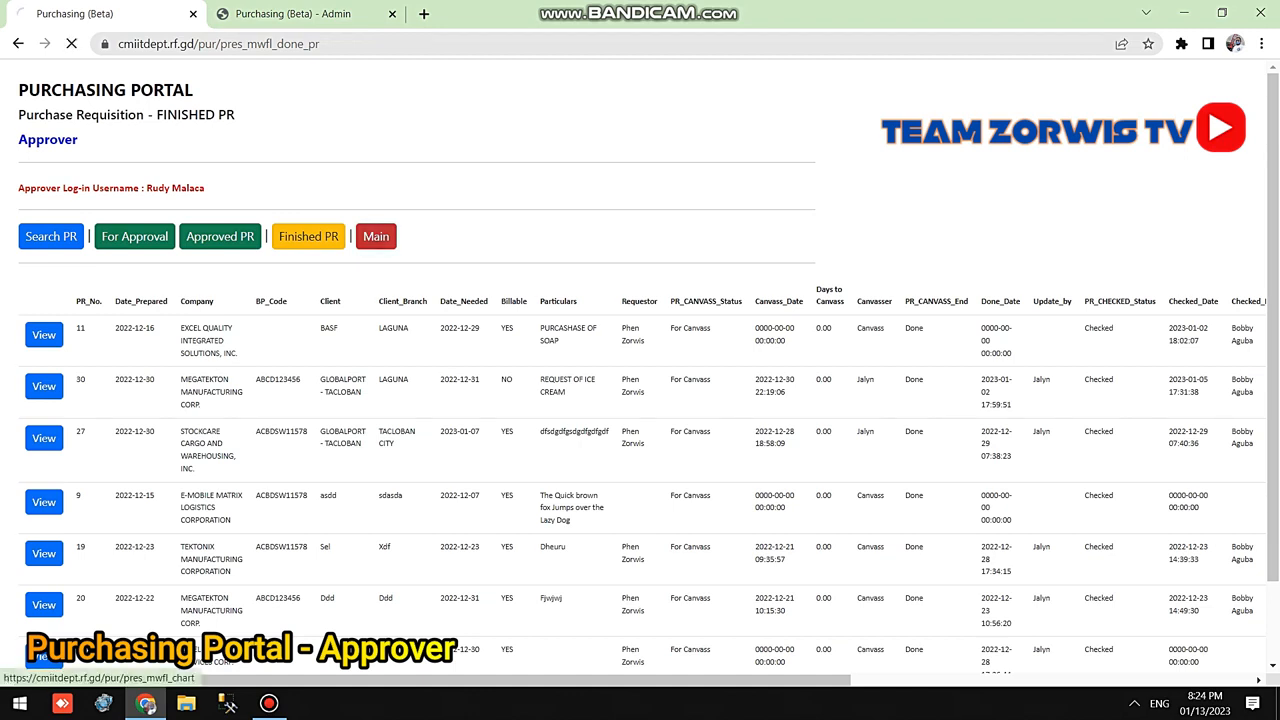